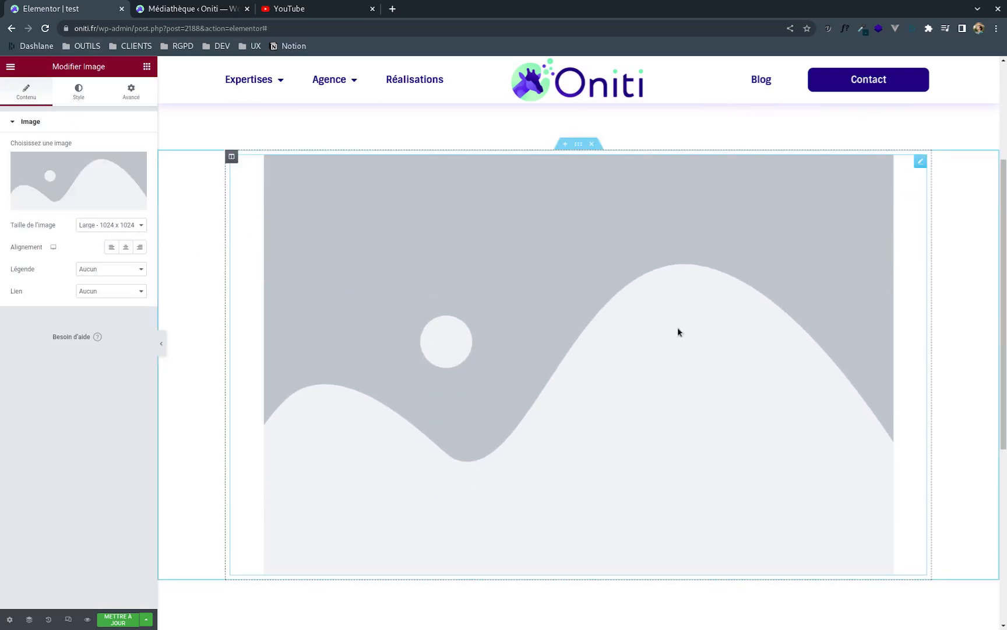
- Open the media chooser for the image widget, browse the existing library images, and return to the file upload view
left_click(69, 174)
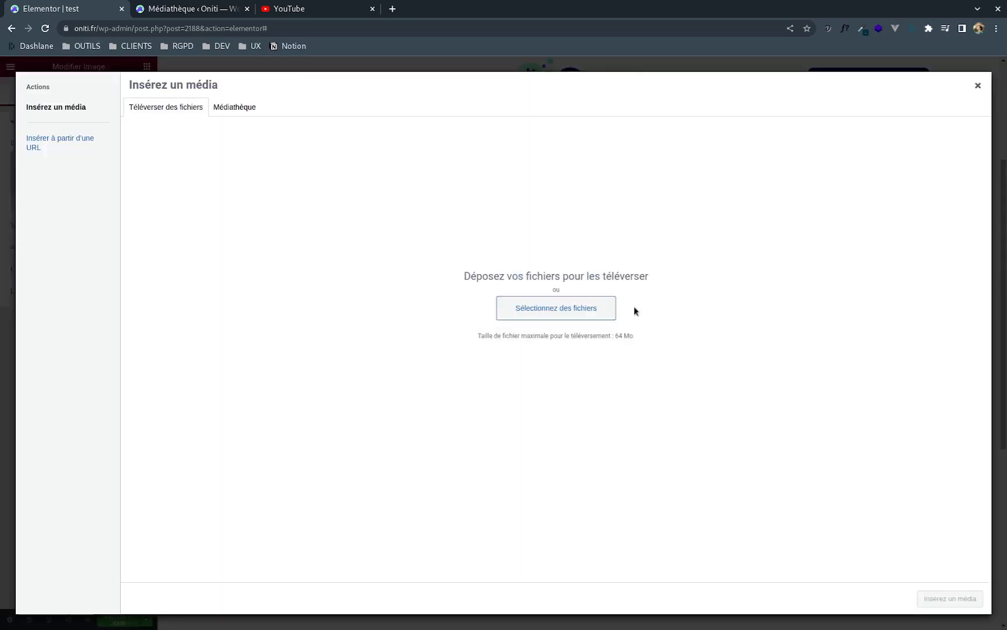
left_click(233, 109)
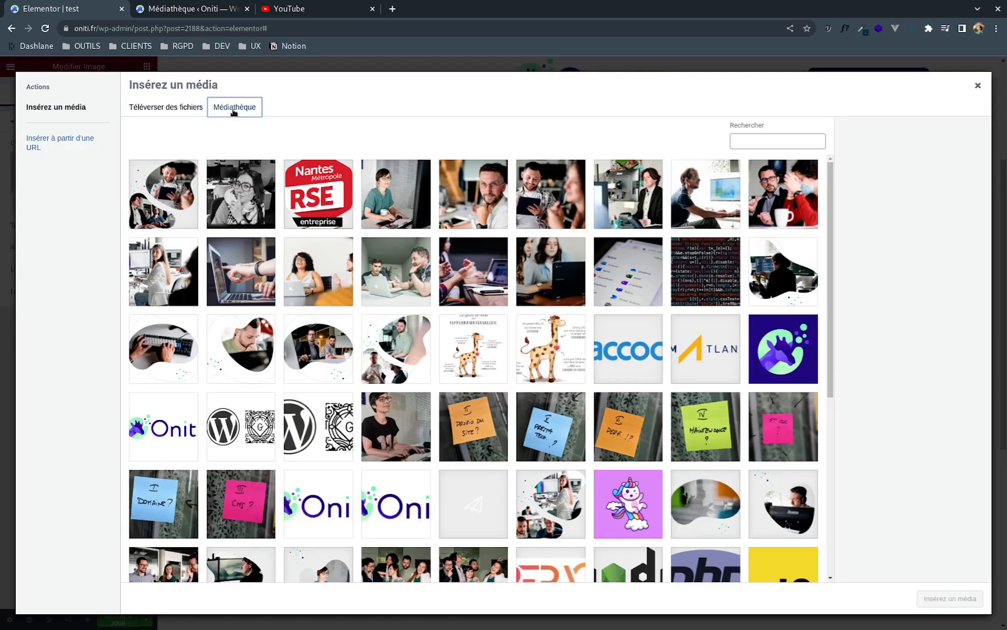
scroll(433, 297, "down", 5)
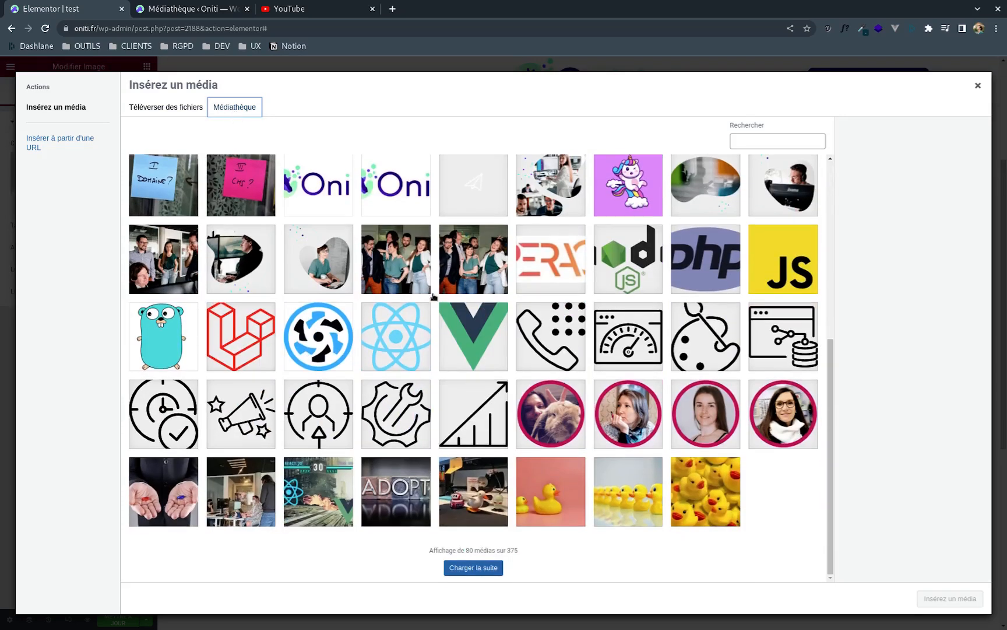
scroll(433, 297, "up", 5)
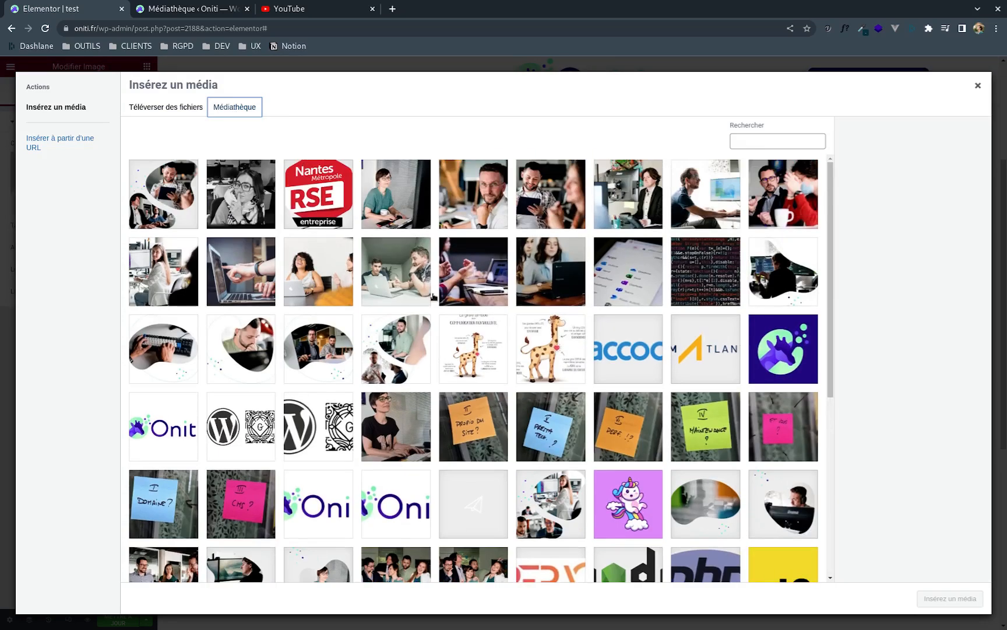
left_click(166, 107)
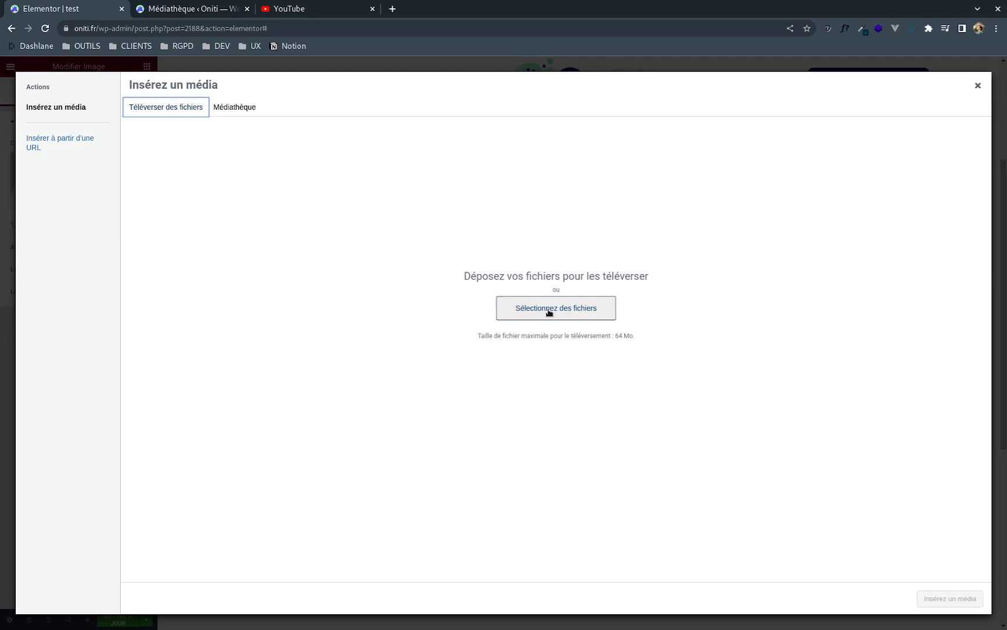
- View the Oniti website's Expertises page and its Logiciel métier page to examine how images are used
left_click(202, 10)
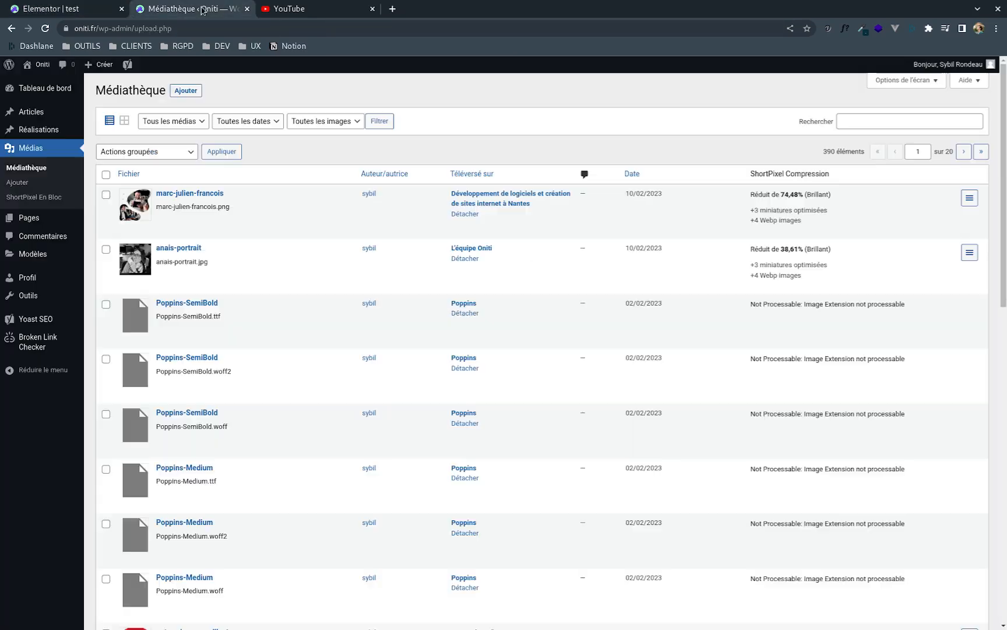
left_click(42, 67)
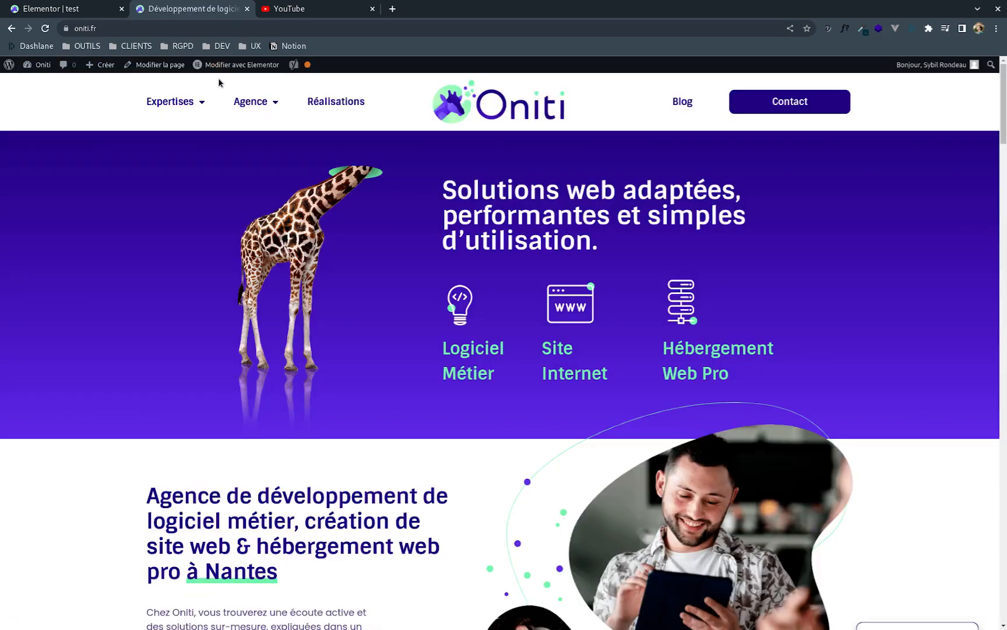
left_click(178, 105)
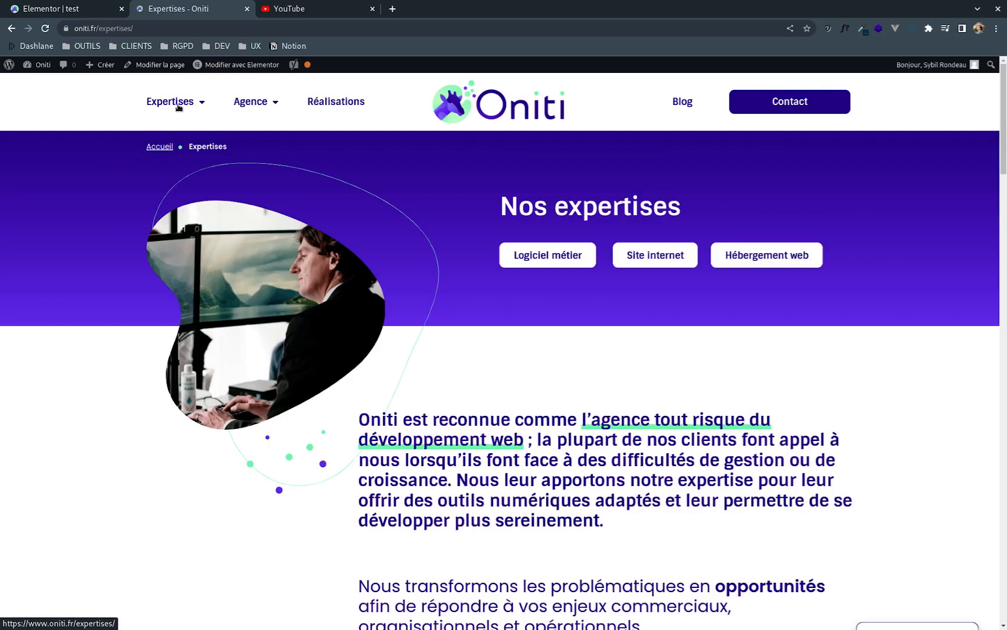
left_click(197, 127)
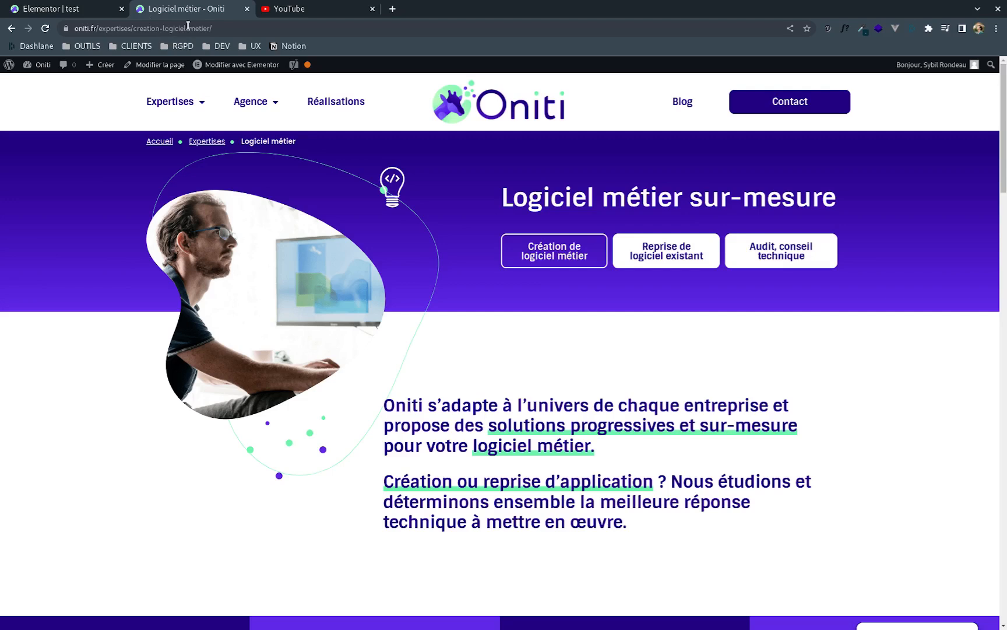
left_click(96, 16)
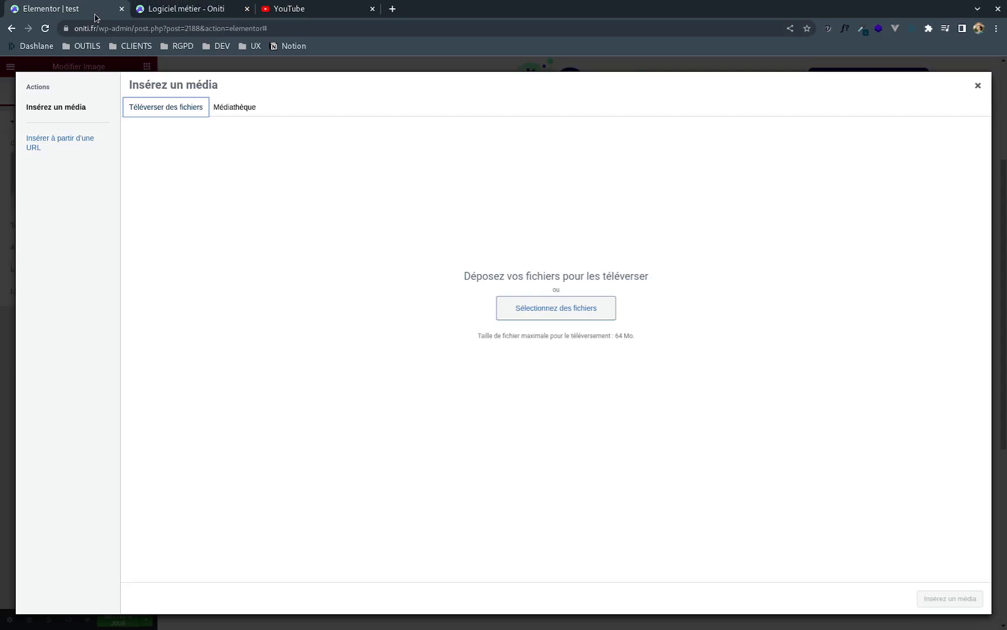
left_click(202, 17)
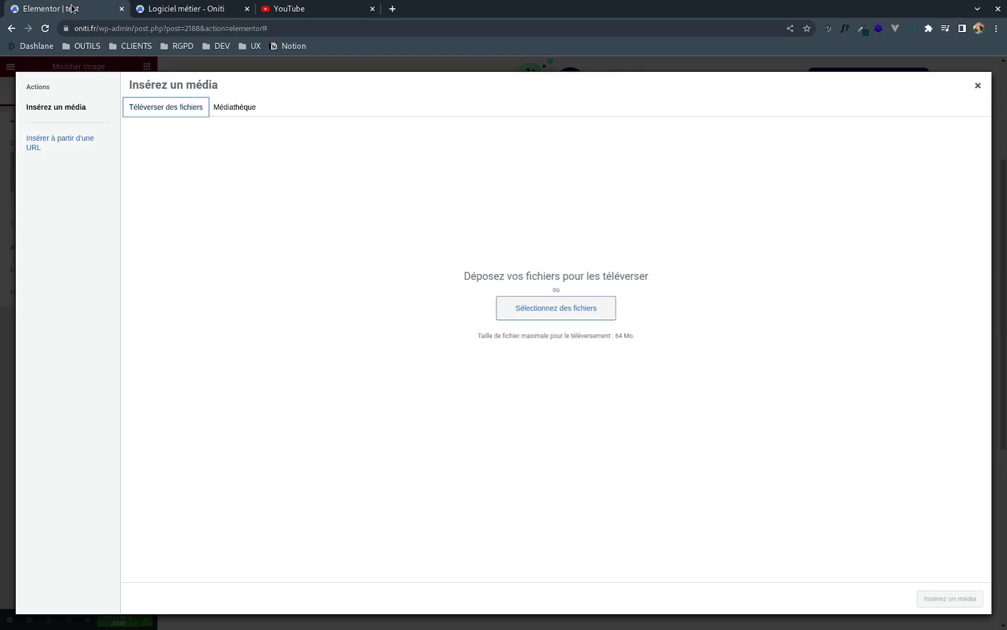
- Upload villa-bettina.jpg from the Téléchargements folder to the media library for the image widget
left_click(70, 8)
left_click(556, 309)
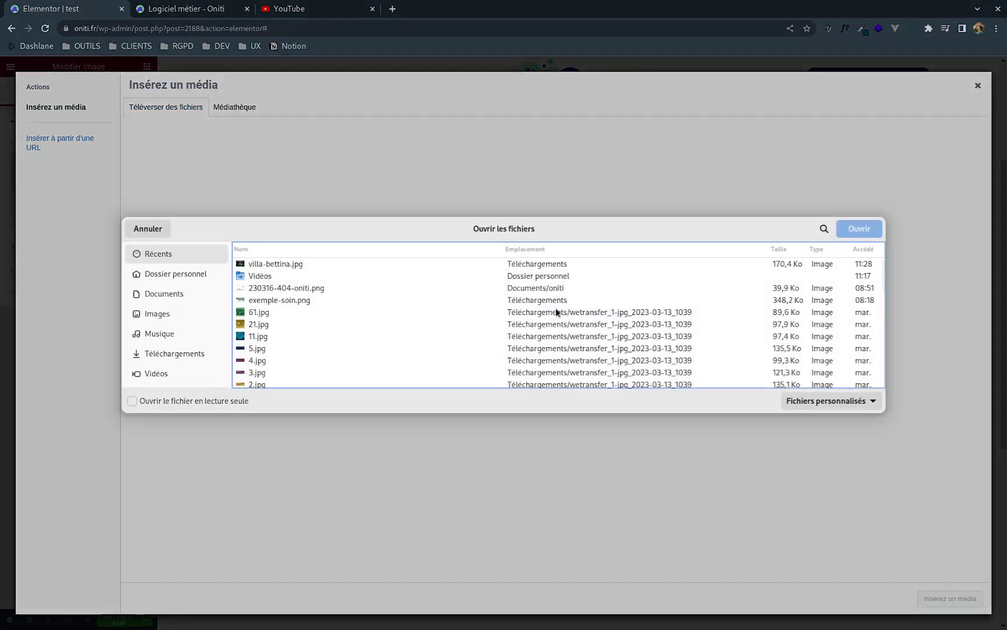
left_click(293, 265)
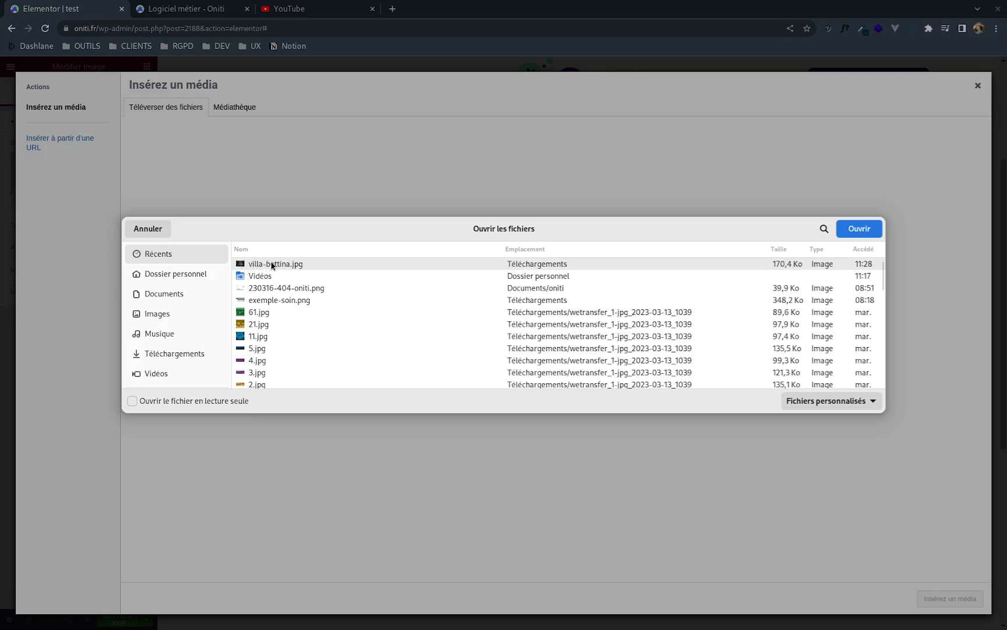
left_click(861, 228)
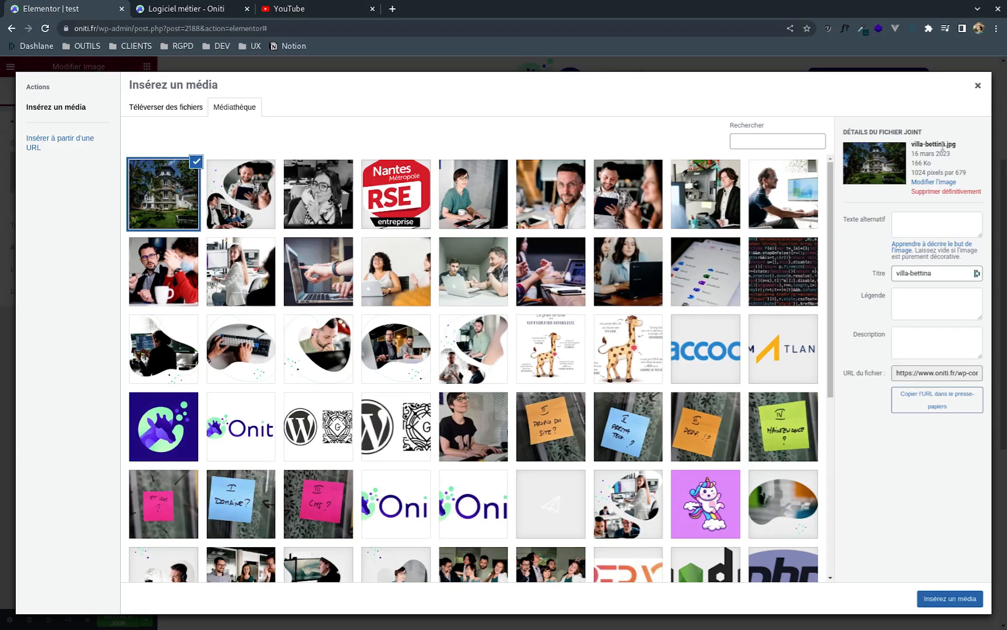
- Set the uploaded image's alternative text to "Vue frontale extérieure de la villa Bettina à La Baule."
left_click(899, 222)
type("Vue d")
type("ronta")
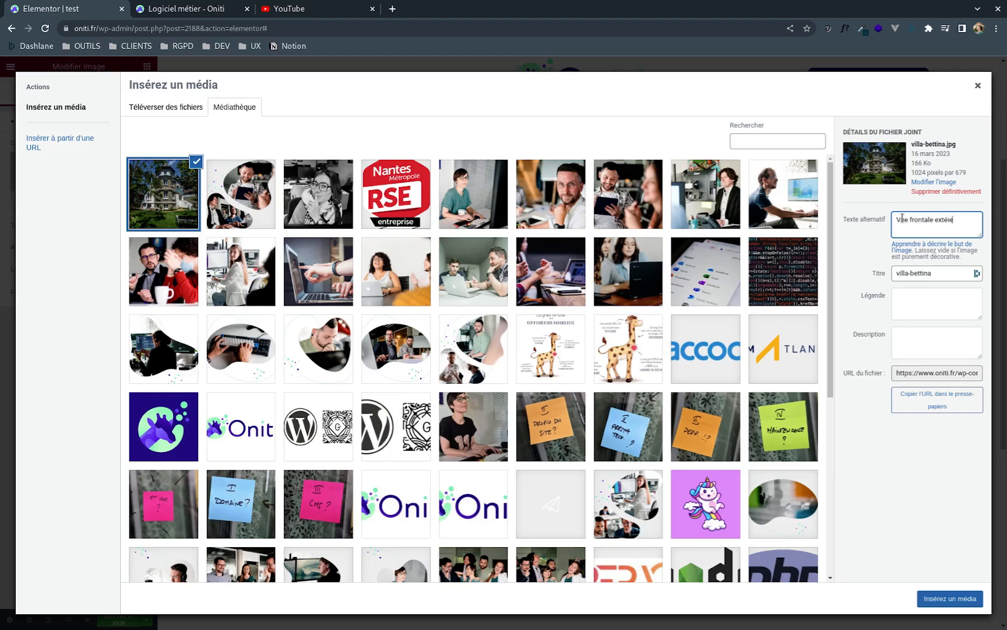
type("le extérieure de la villa")
key("BackSpace")
key("BackSpace")
type("tina à La Baule.")
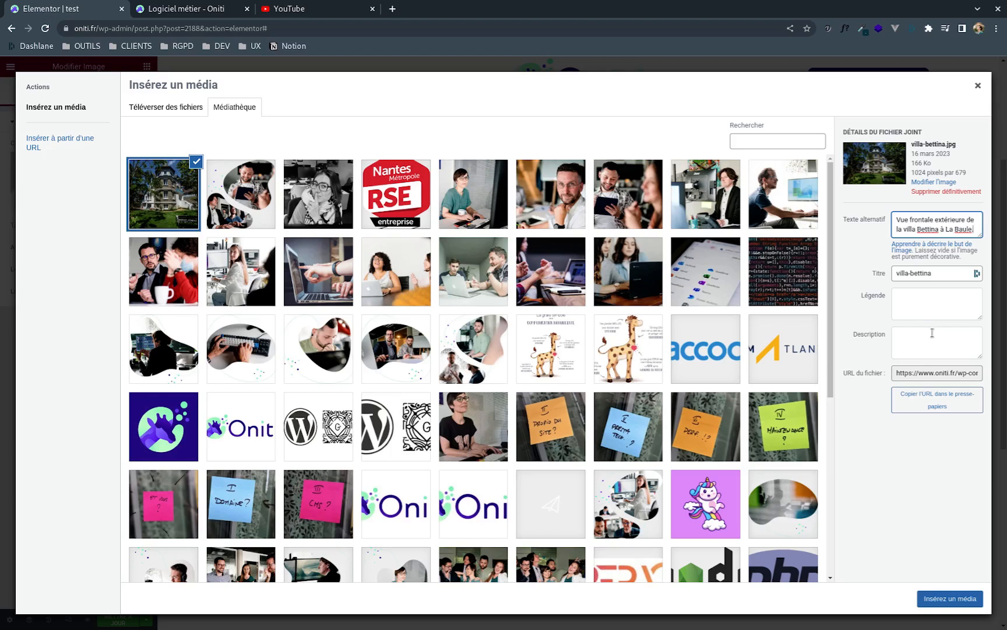
- Insert villa-bettina.jpg into the image widget and check how it sits on the page
left_click(950, 598)
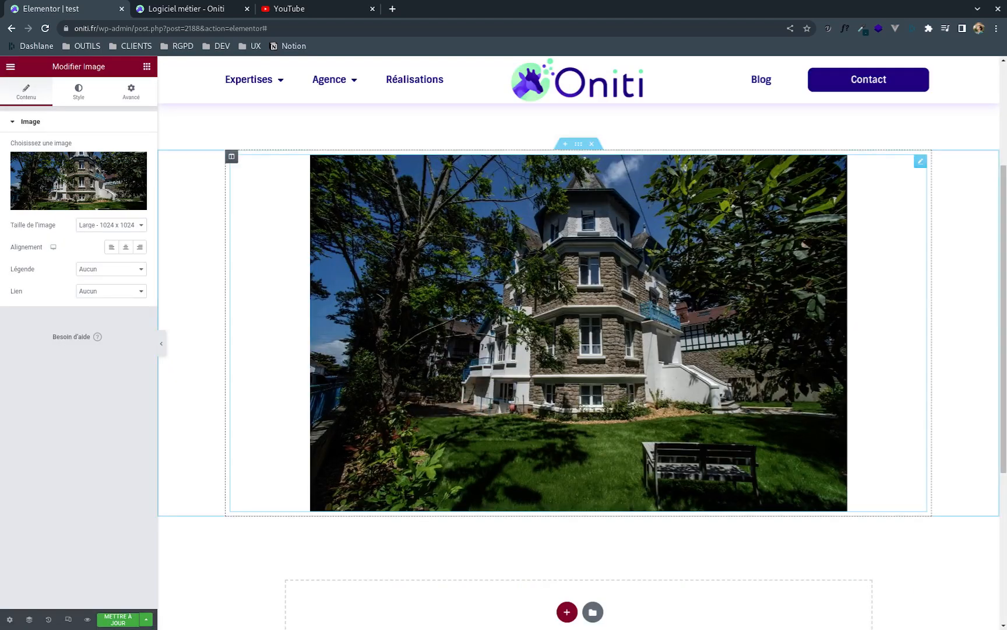
scroll(343, 239, "up", 1)
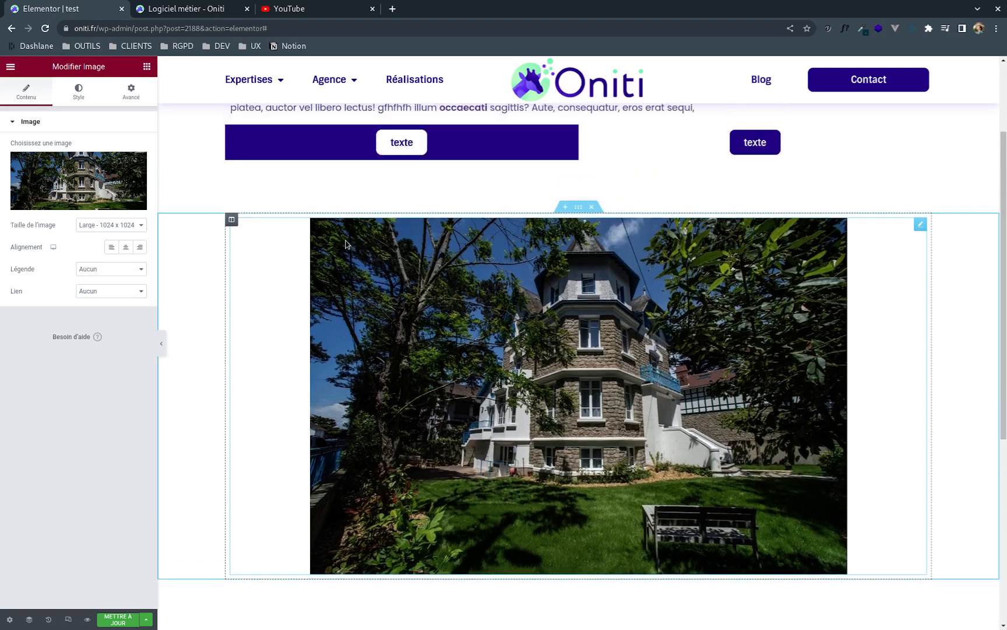
scroll(291, 295, "down", 2)
scroll(291, 297, "up", 2)
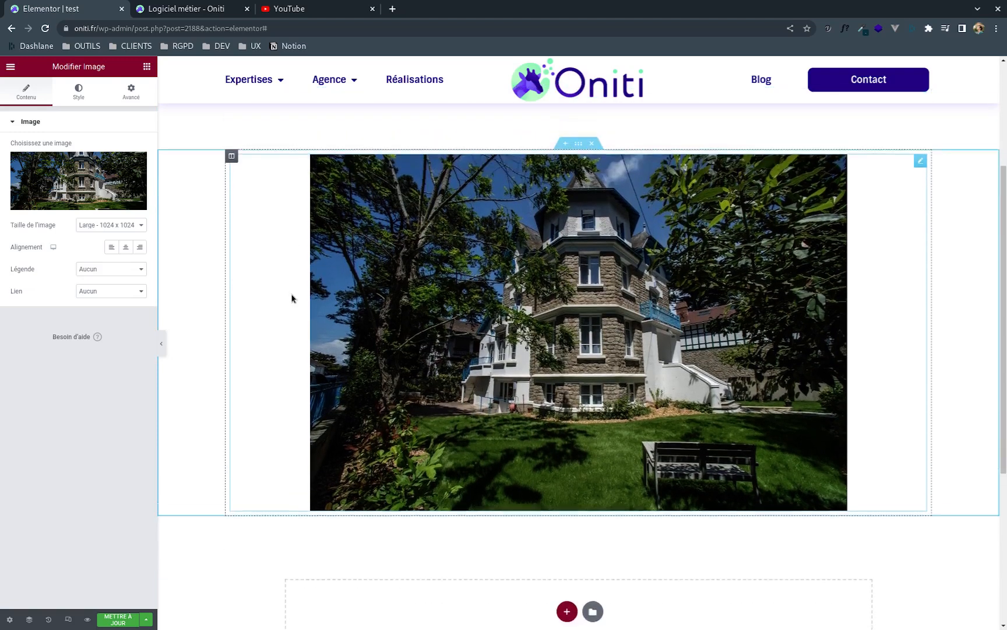
- Try the image size Medium Large - 768 x 0, and settle on Medium - 300 x 300
left_click(105, 228)
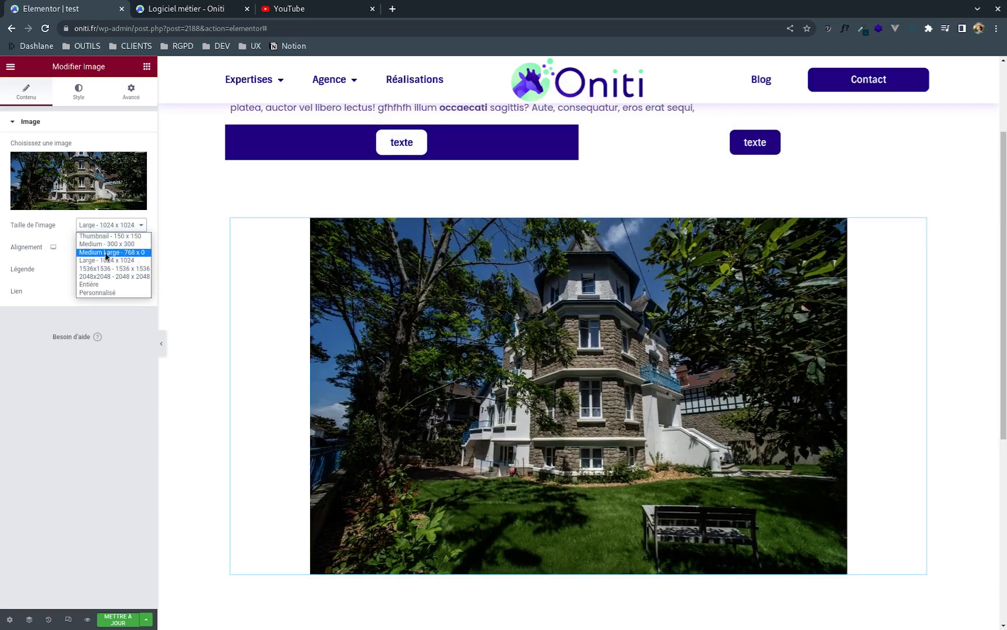
left_click(107, 253)
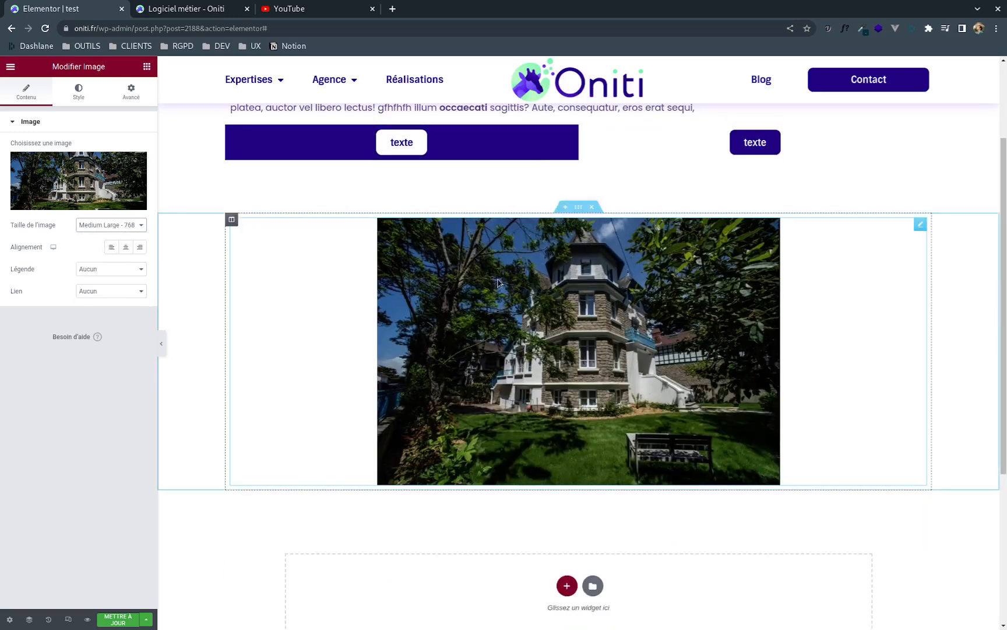
left_click(116, 226)
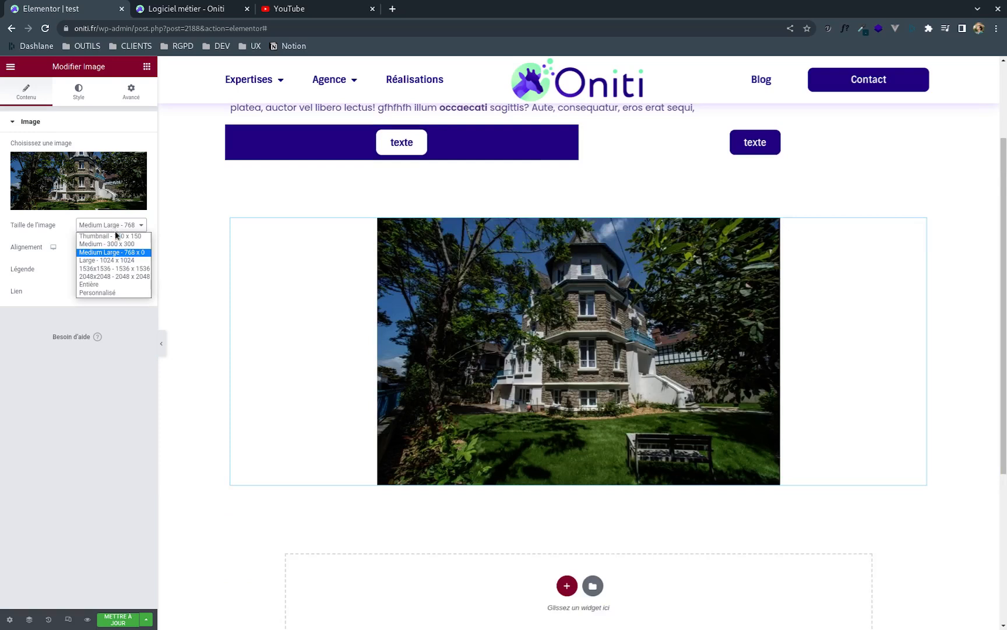
left_click(117, 244)
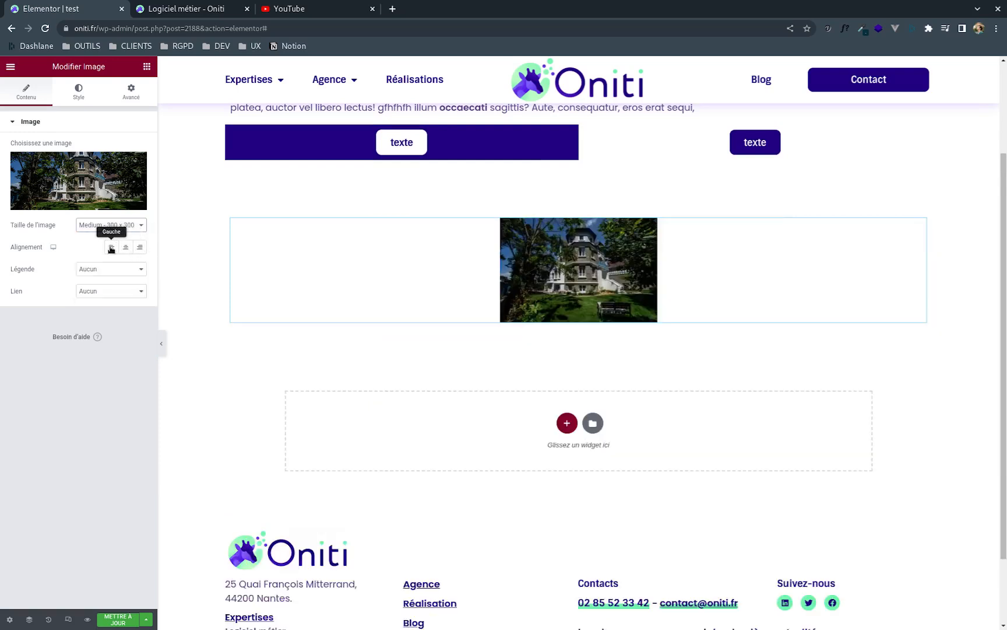
- Try left alignment, center the image instead, and set its link type to URL personnalisée
left_click(111, 248)
left_click(125, 248)
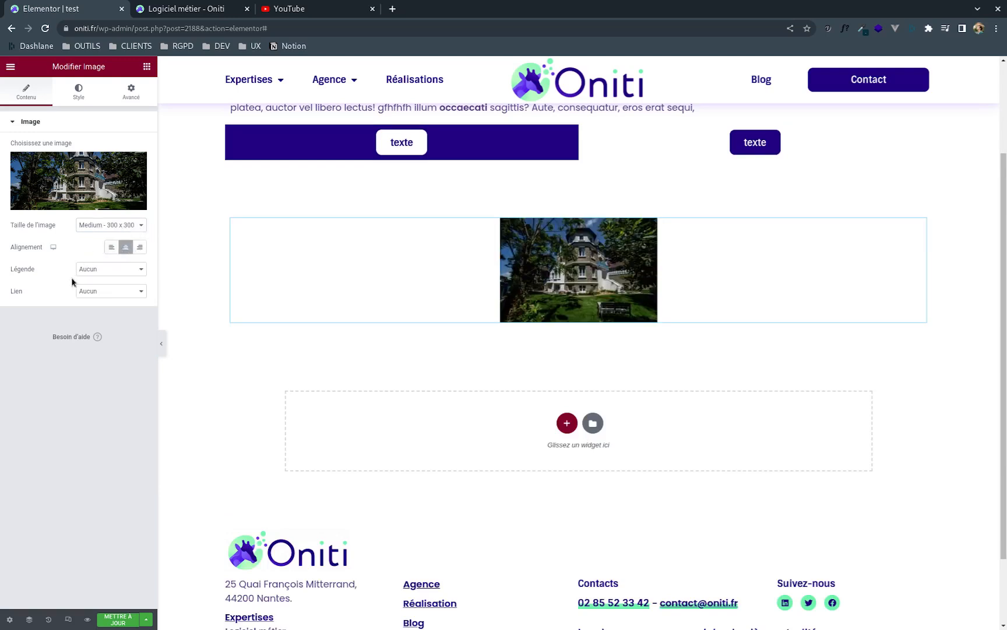
left_click(136, 292)
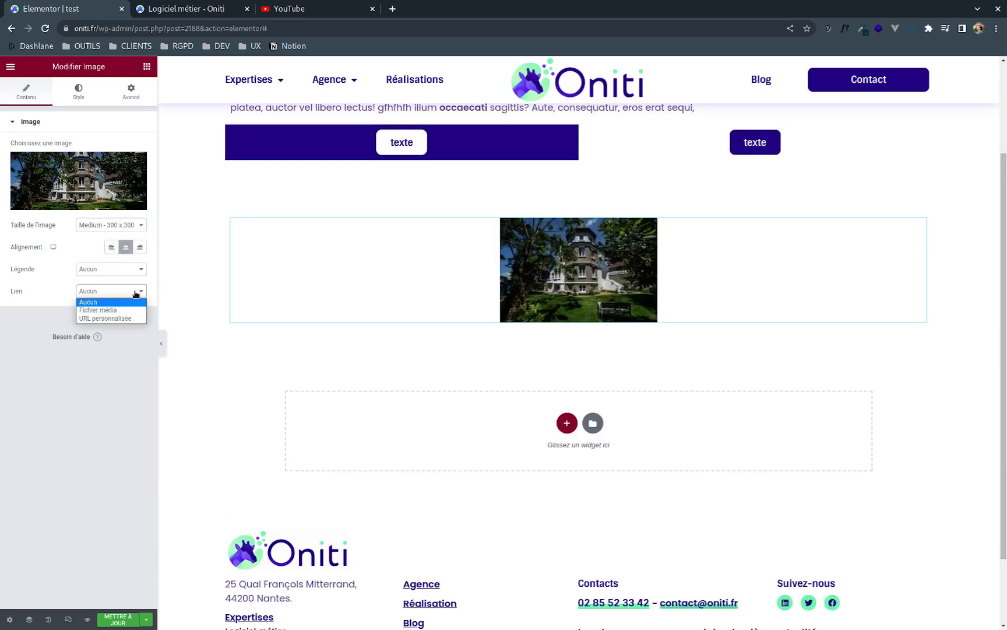
left_click(103, 319)
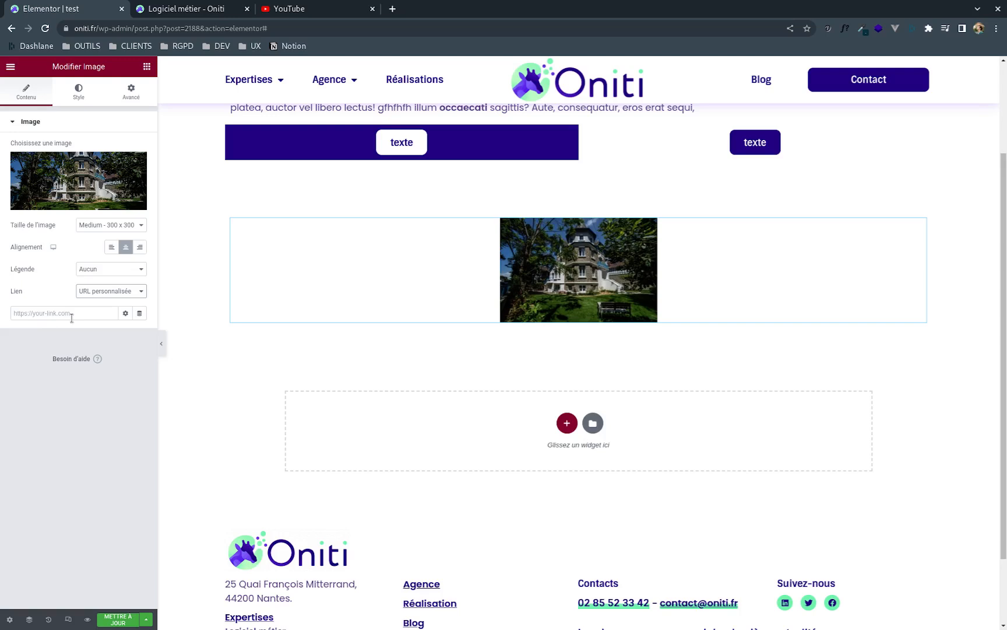
- Review the widget's caption options, and open villa-bettina in the WordPress media library to examine its alternative text, caption and description fields
left_click(140, 270)
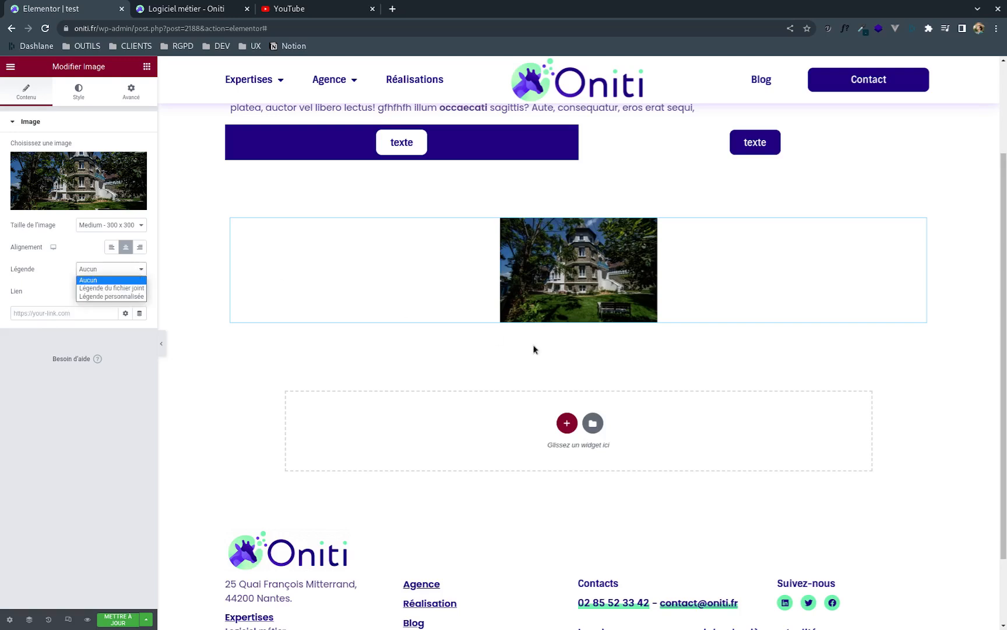
left_click(212, 9)
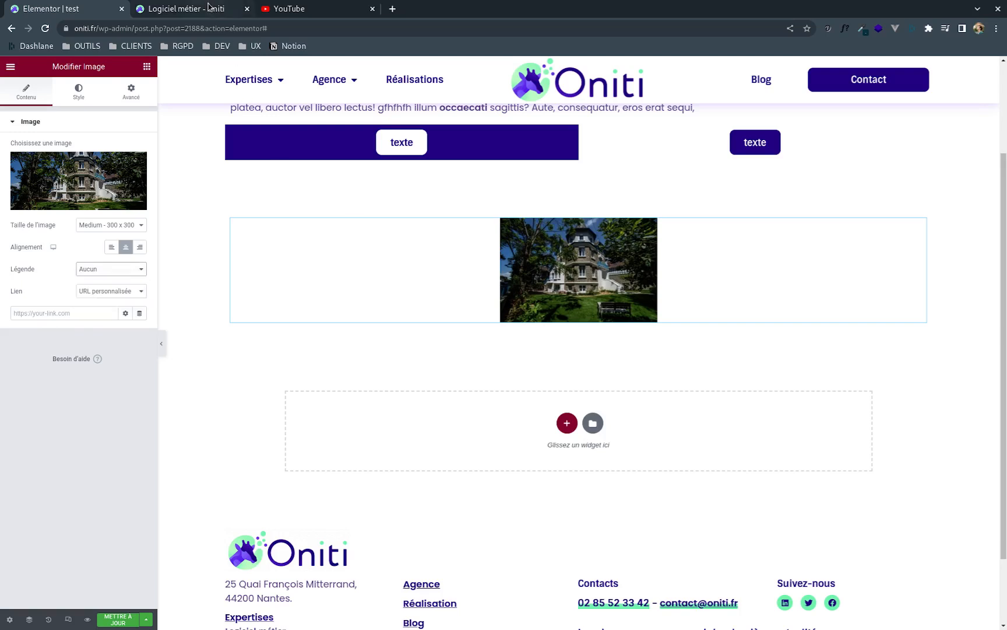
left_click(212, 9)
left_click(34, 63)
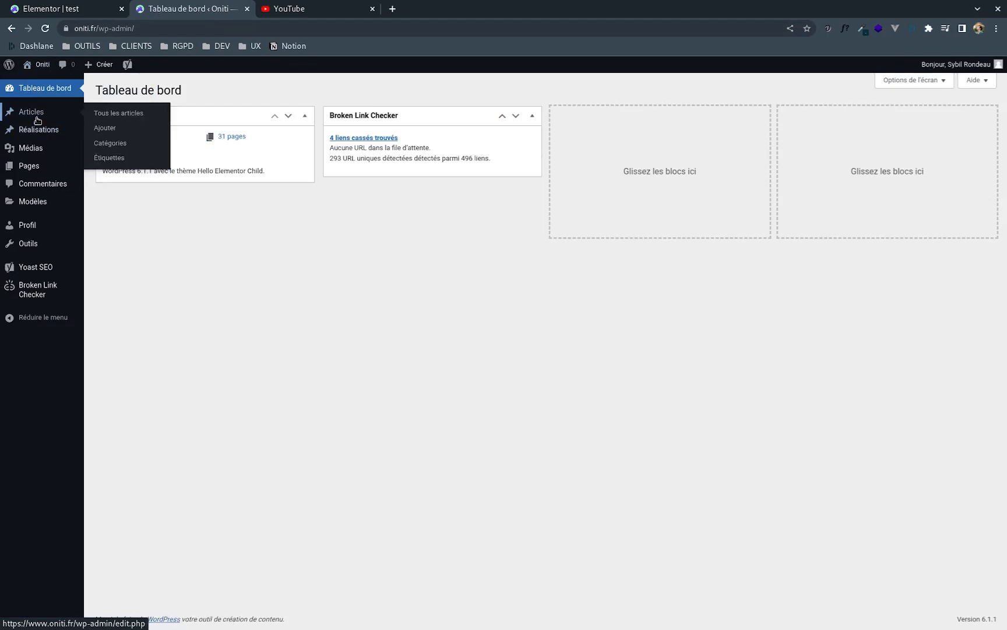
left_click(33, 149)
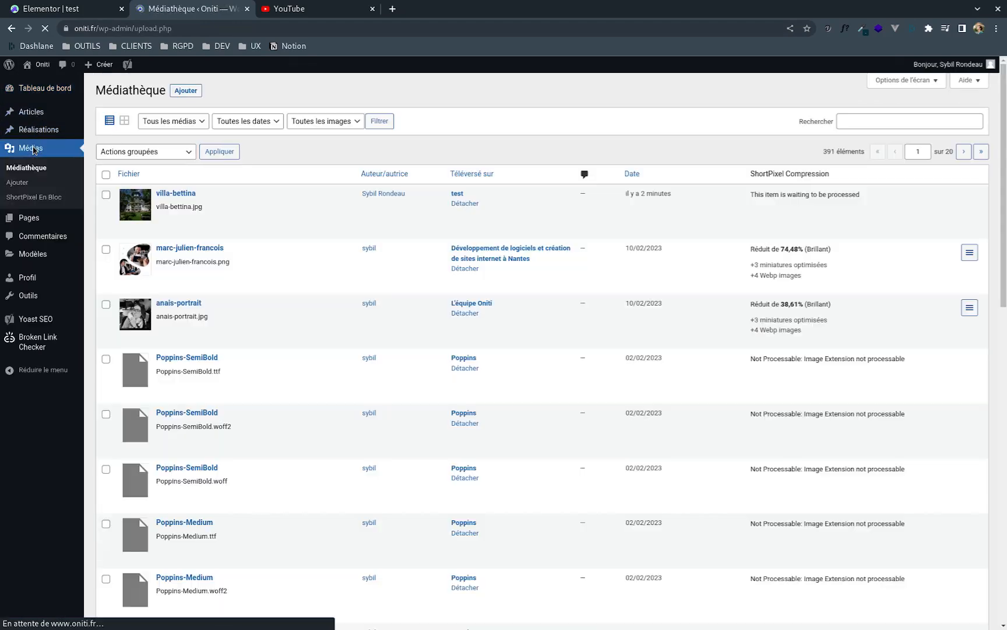
left_click(169, 219)
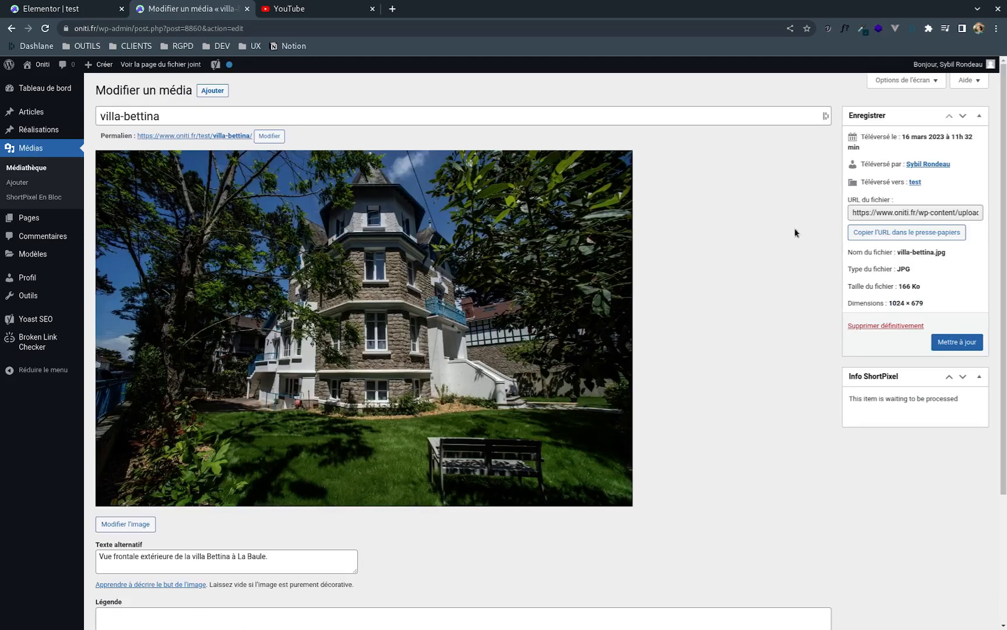
scroll(381, 504, "down", 3)
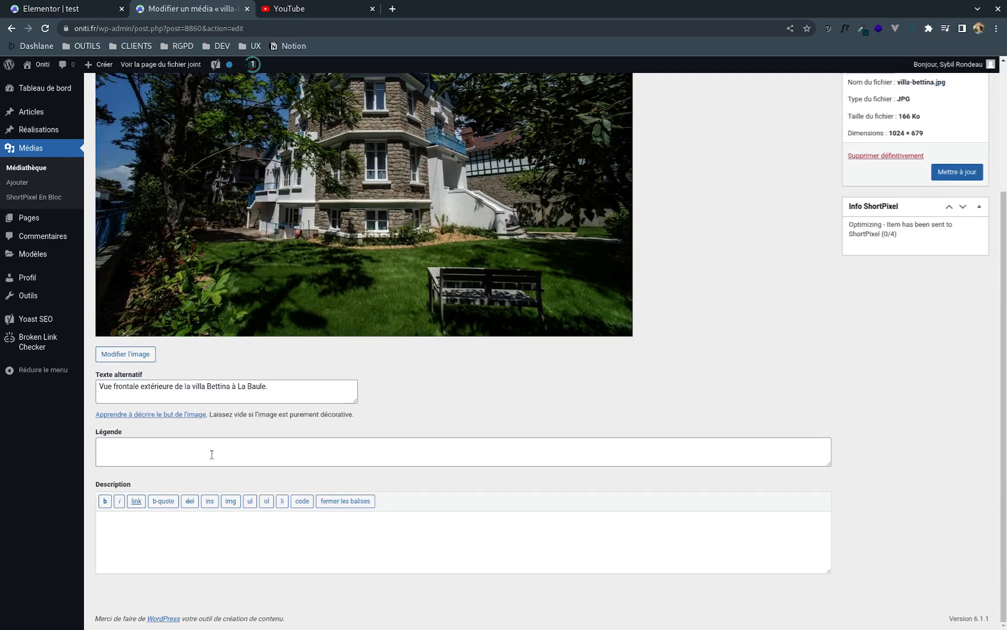
- Return to the Elementor editor and set the image's caption source to Légende du fichier joint
left_click(72, 11)
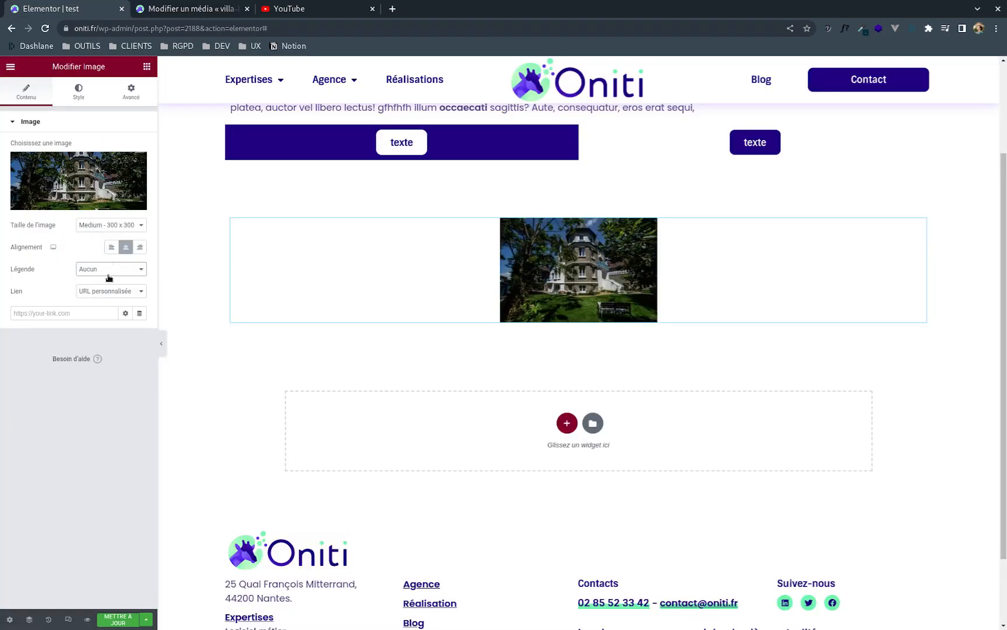
left_click(140, 272)
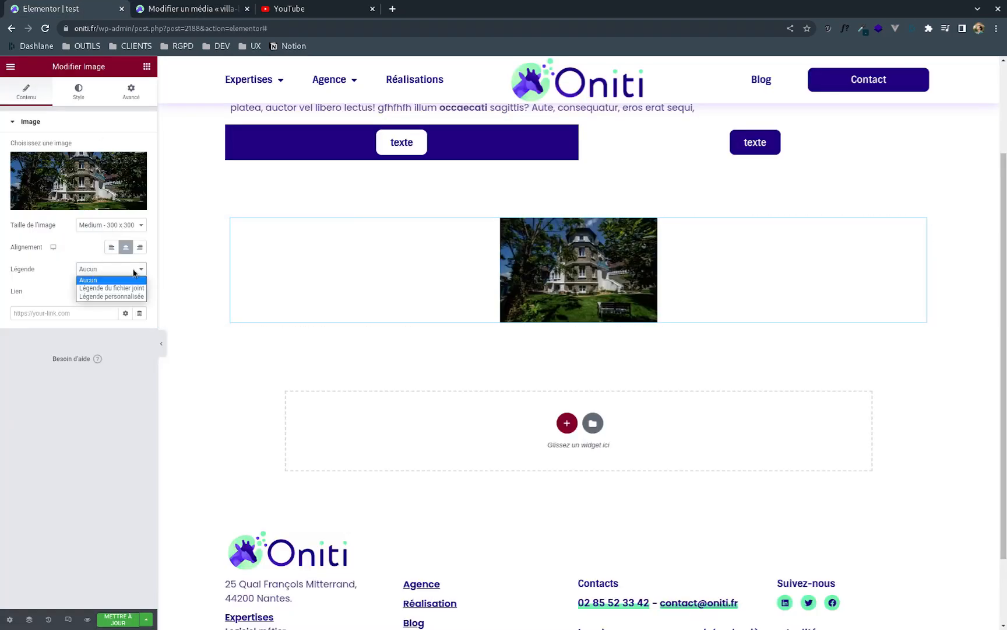
left_click(128, 285)
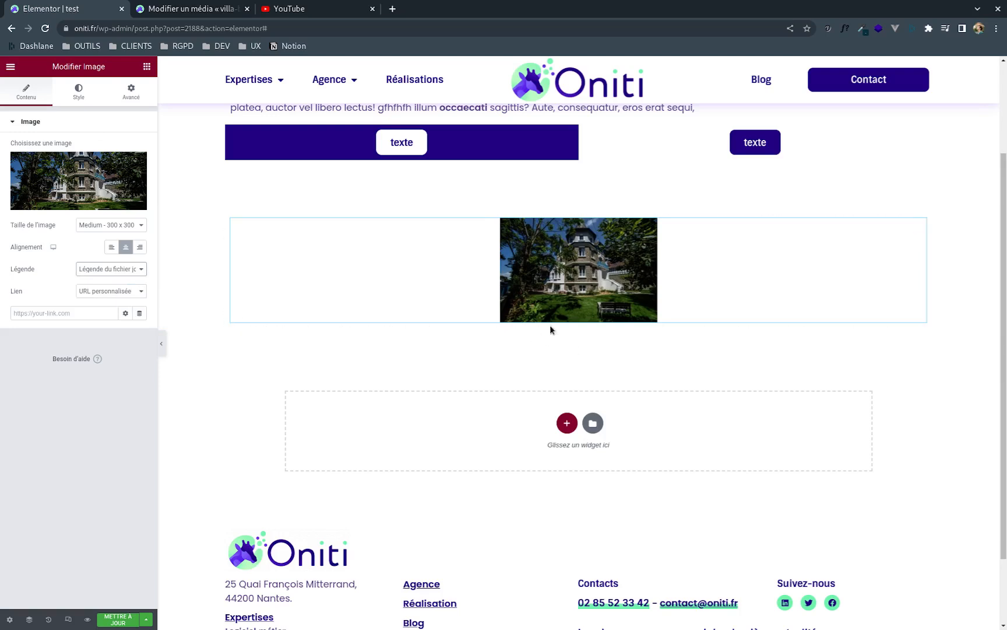